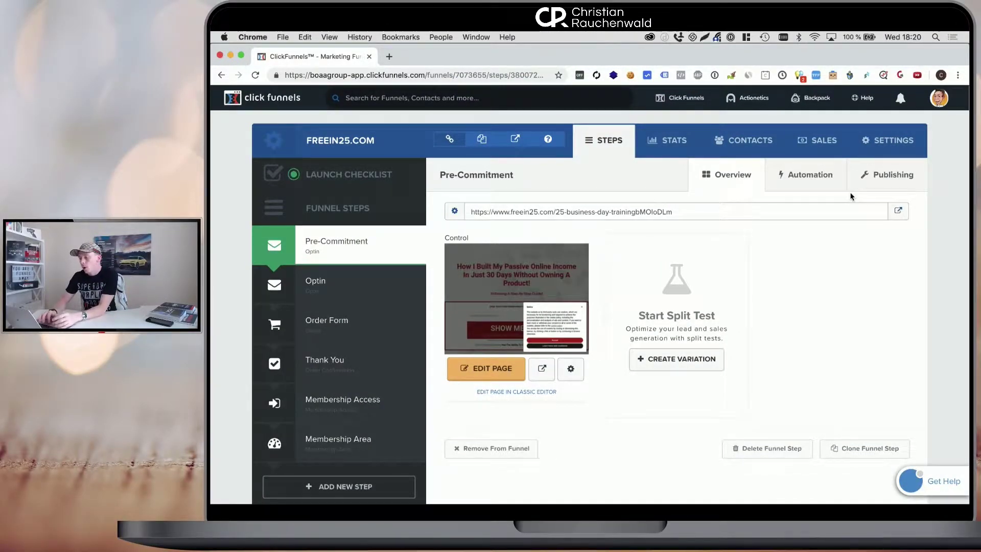
Open the SETTINGS tab of the FREEIN25.COM funnel from the Pre-Commitment step page.
click(878, 147)
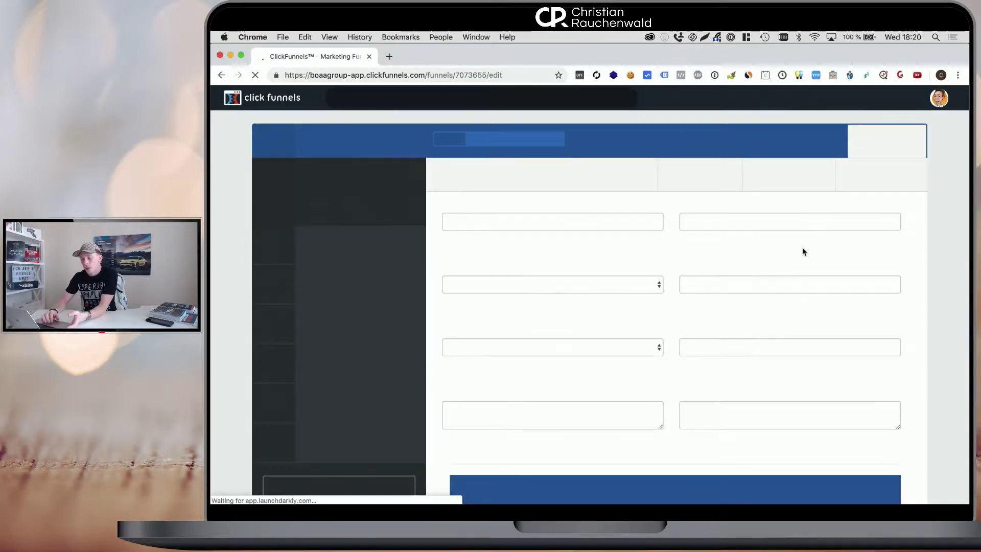
click(739, 347)
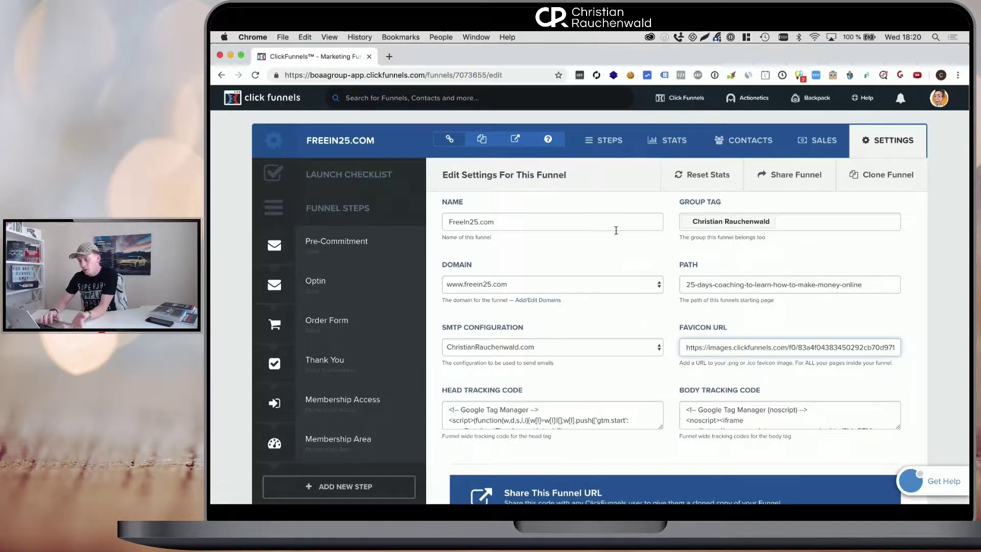
click(331, 243)
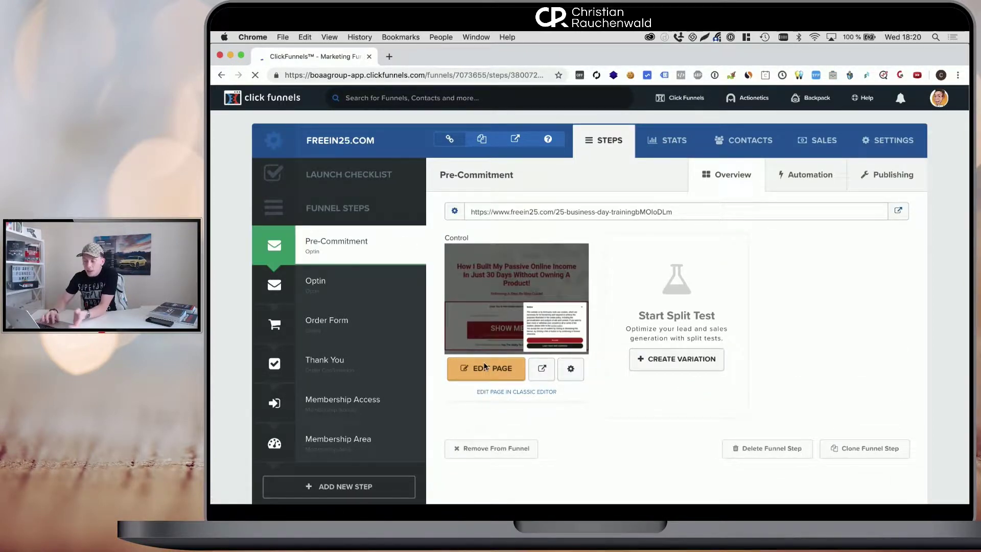
Edit the Pre-Commitment page and open Uploaded Images from the Background BG Image option.
click(490, 255)
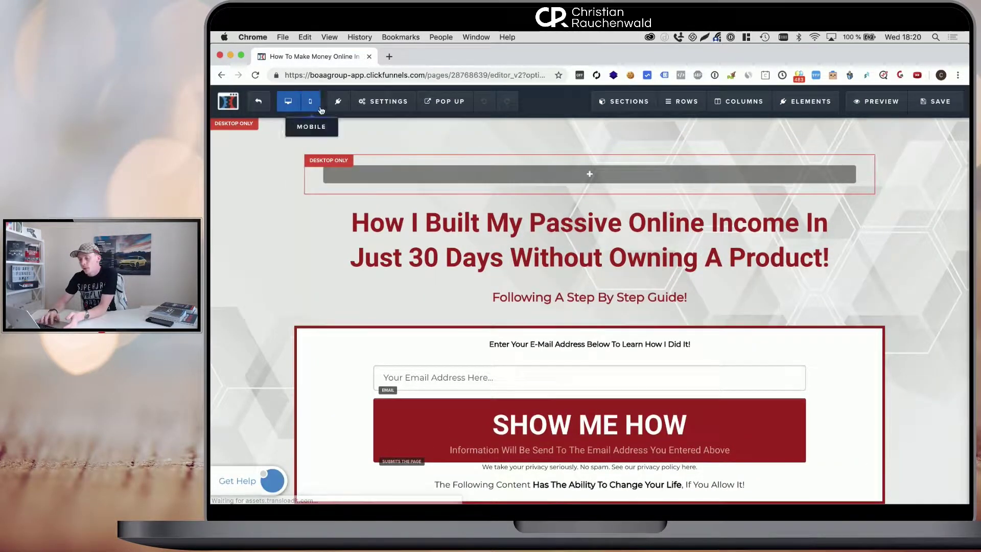
click(389, 102)
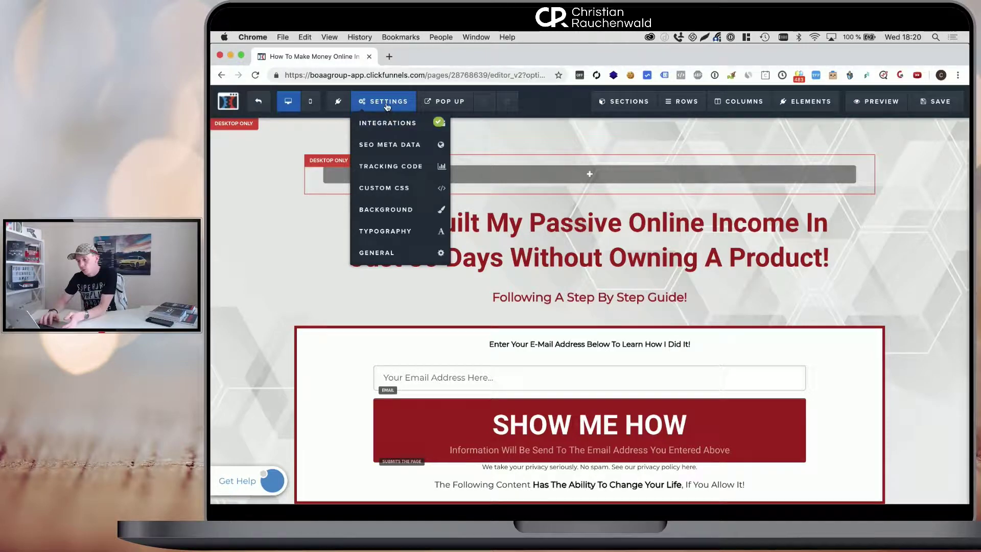
click(391, 210)
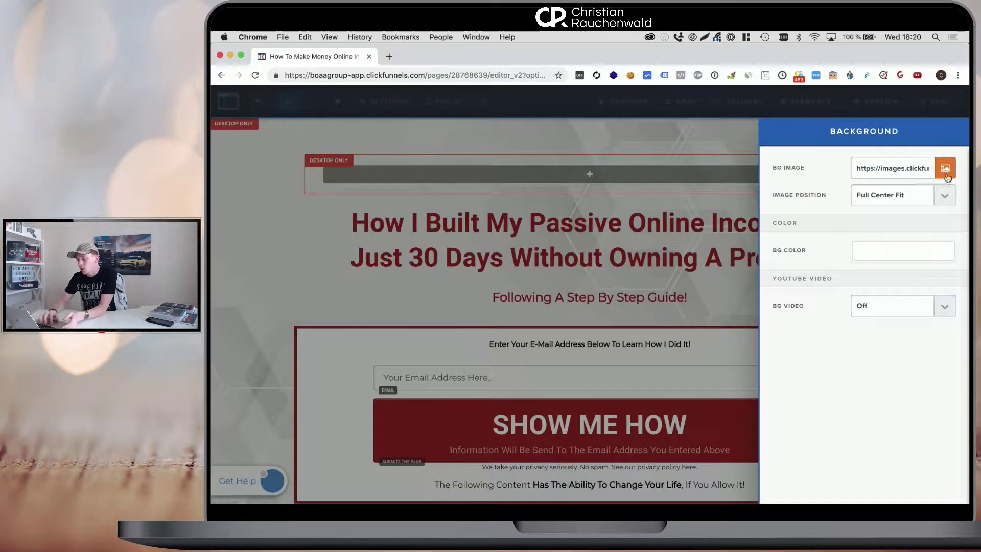
click(945, 171)
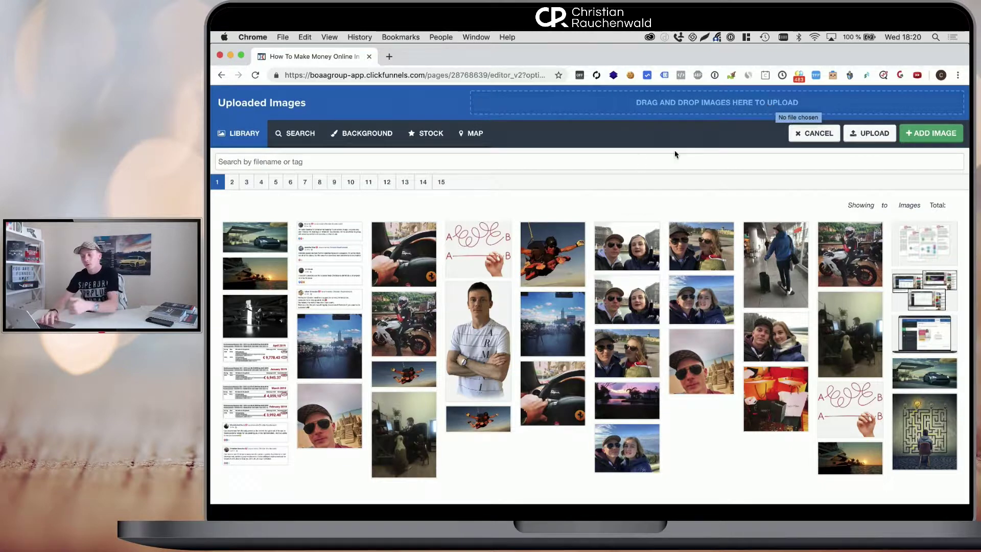
Upload Backstage_327x327.jpg from the Downloads tinified folder into Uploaded Images.
click(655, 105)
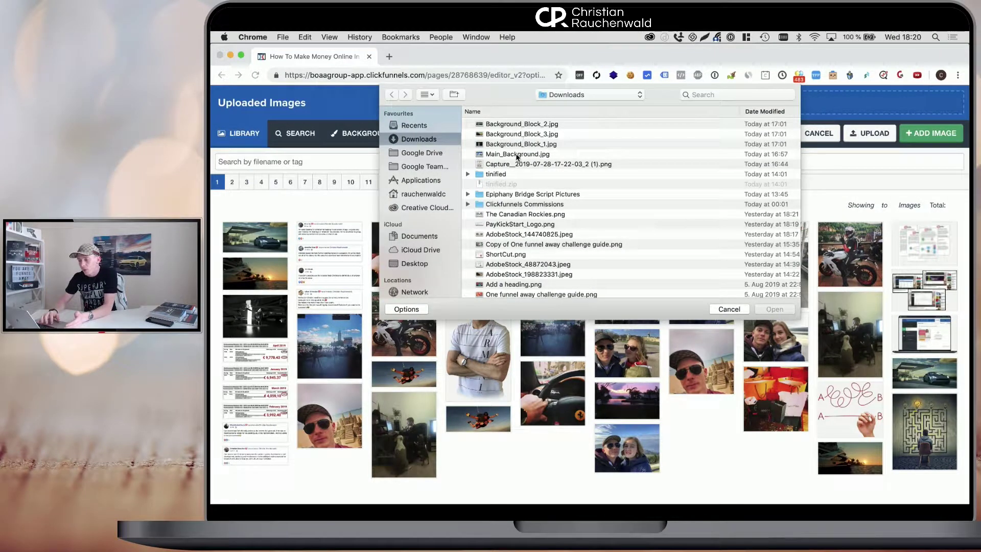
click(470, 175)
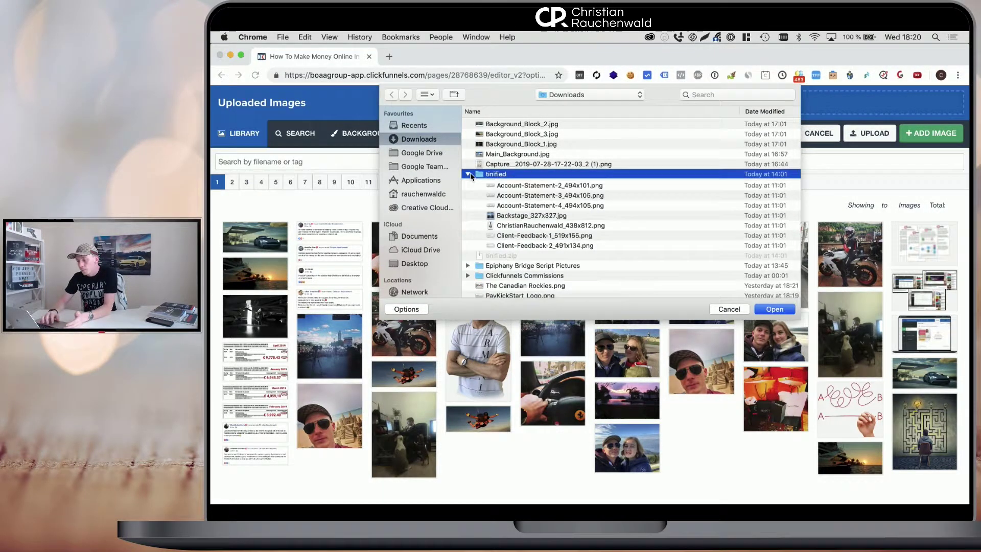
scroll(550, 210, down, 2)
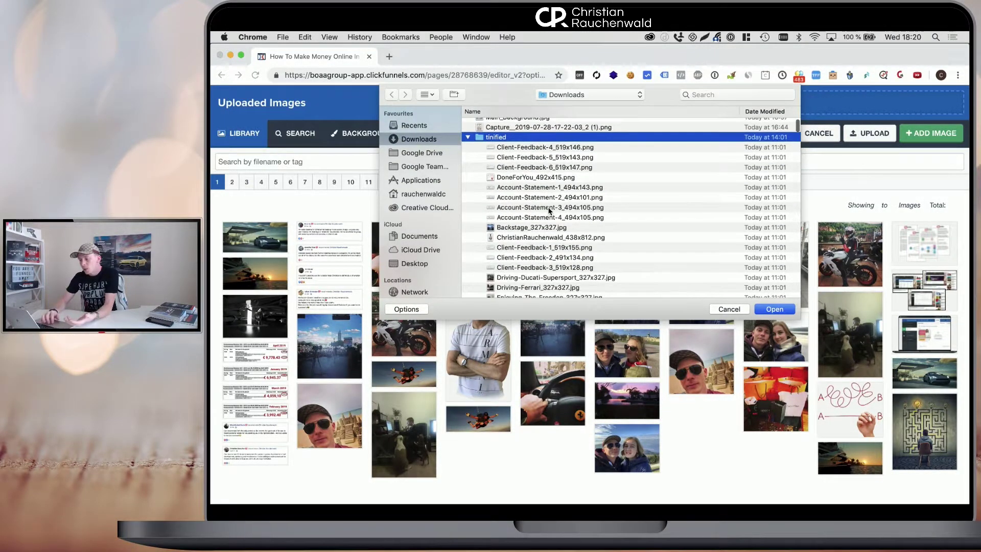
click(529, 230)
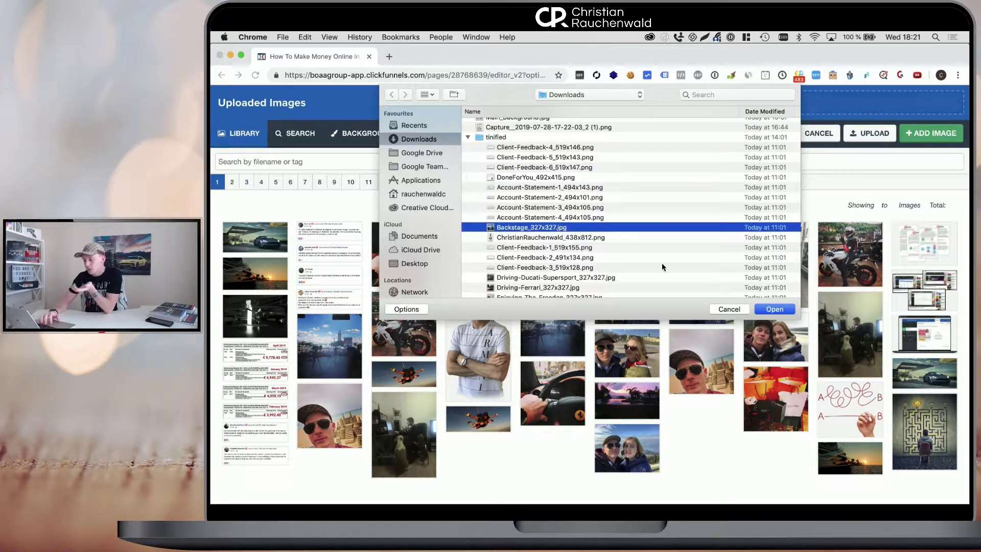
click(770, 309)
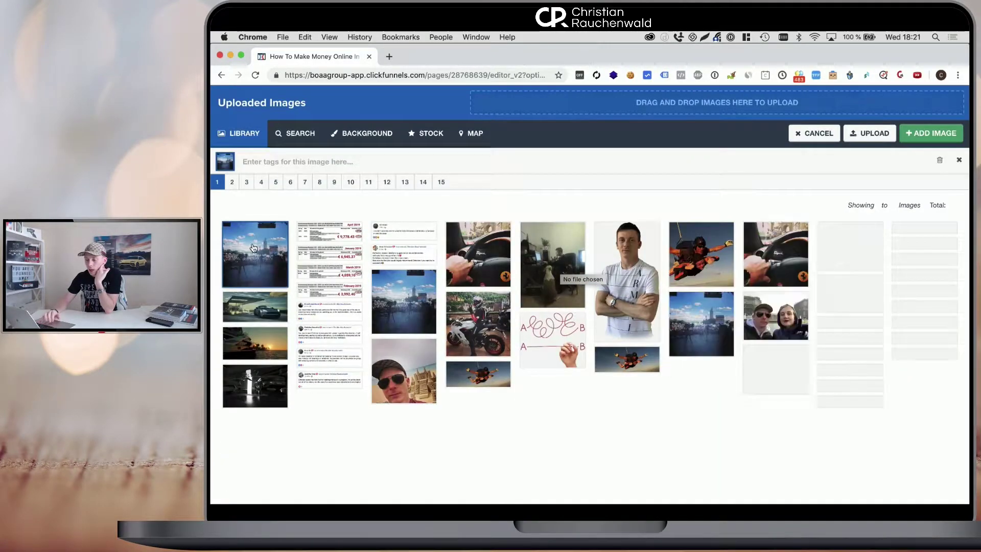
Copy the uploaded Backstage image's address and close the image library.
right_click(253, 245)
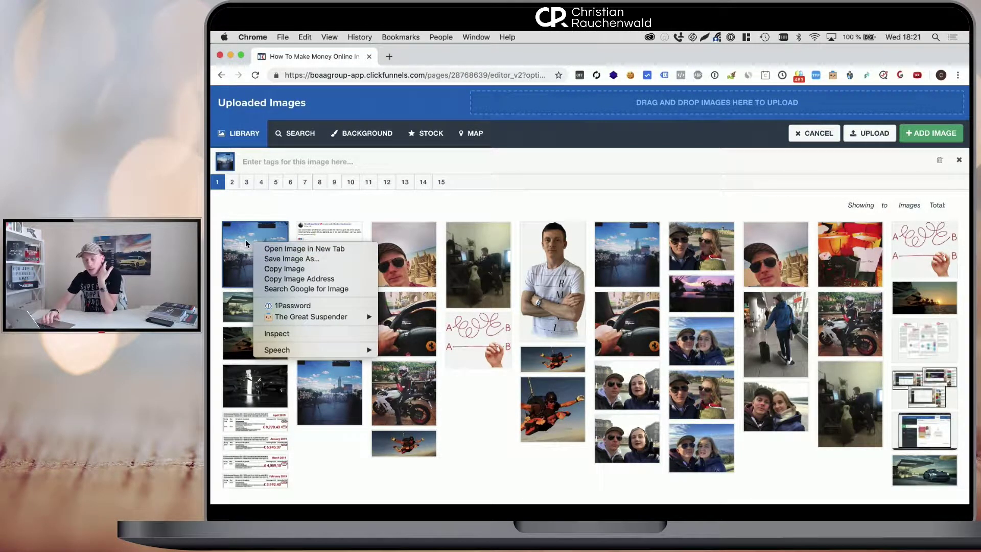
click(276, 281)
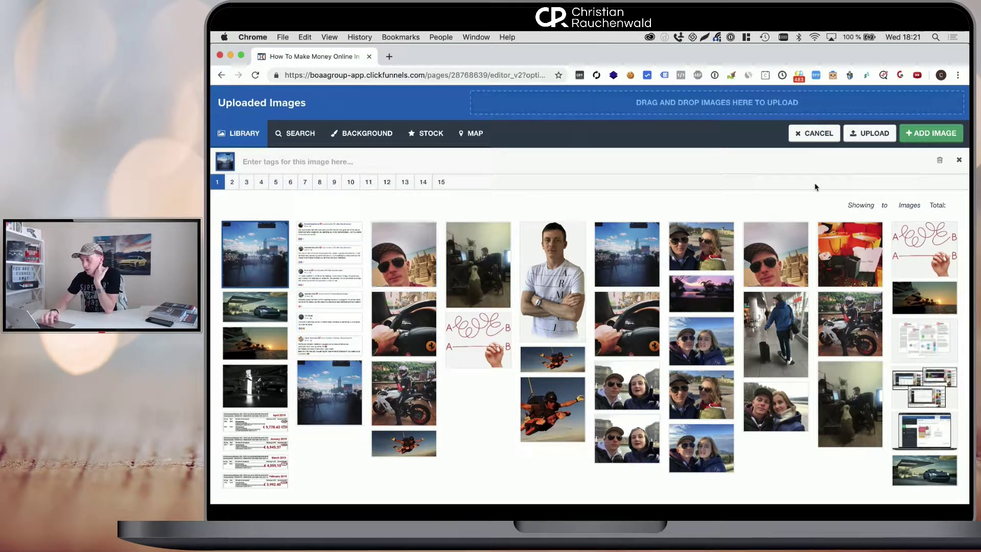
click(827, 135)
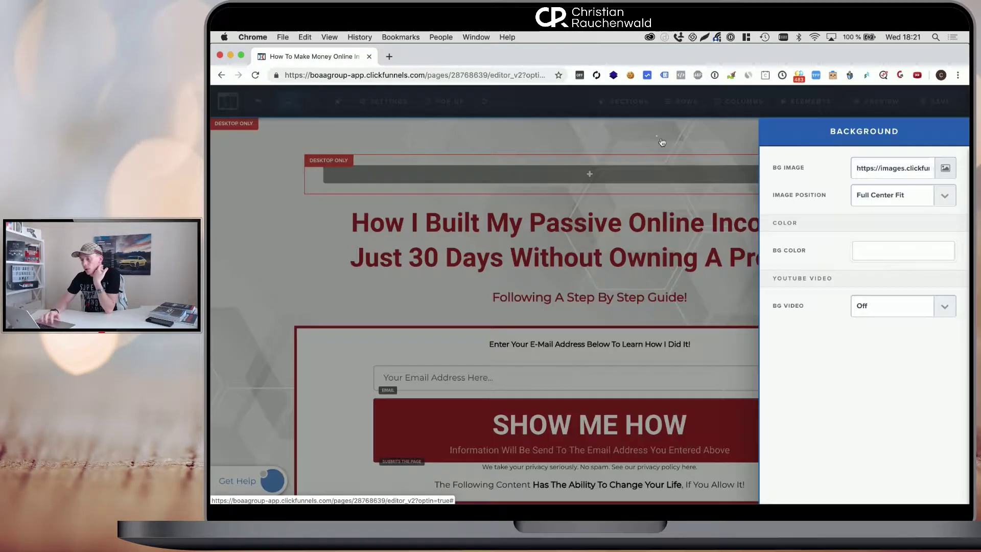
Load the copied images.clickfunnels.com image address in a new browser tab.
click(389, 57)
key(super+v)
key(Return)
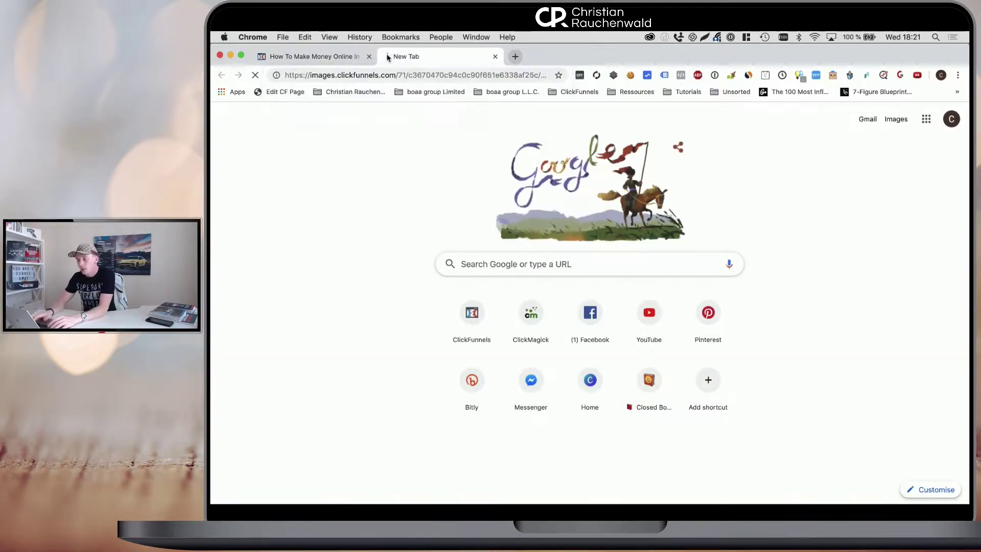
click(311, 58)
Exit the page editor to the funnel's Settings and select the Favicon URL field.
click(325, 138)
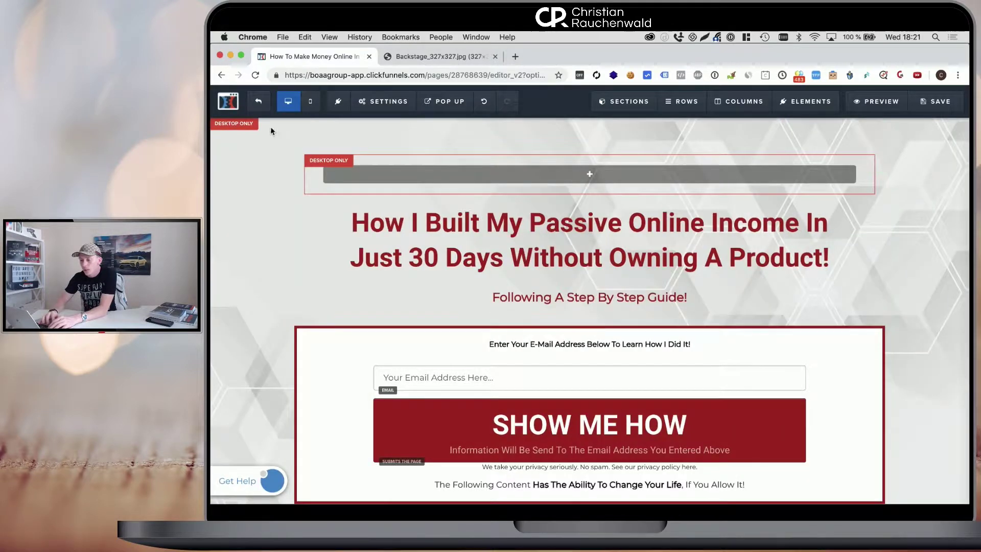
click(259, 101)
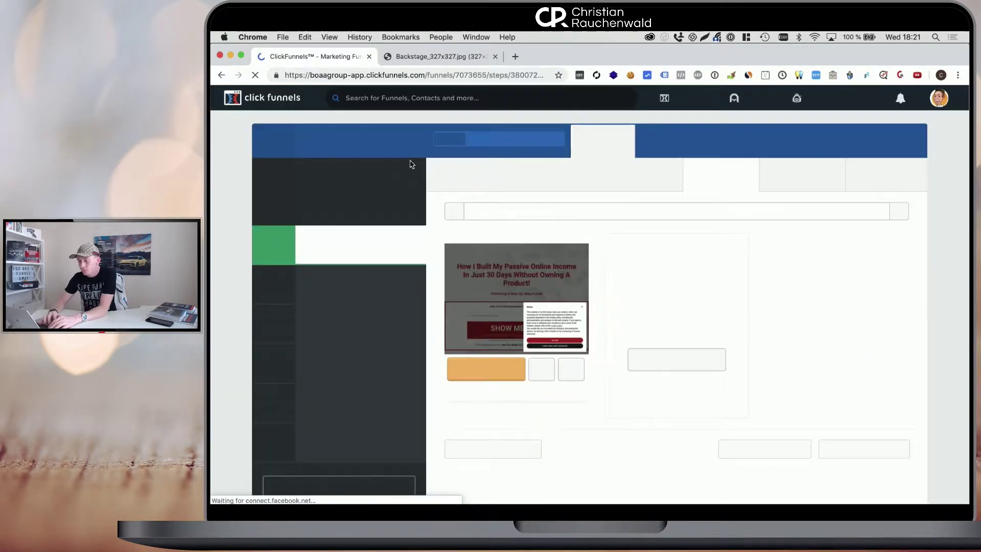
click(876, 145)
click(687, 347)
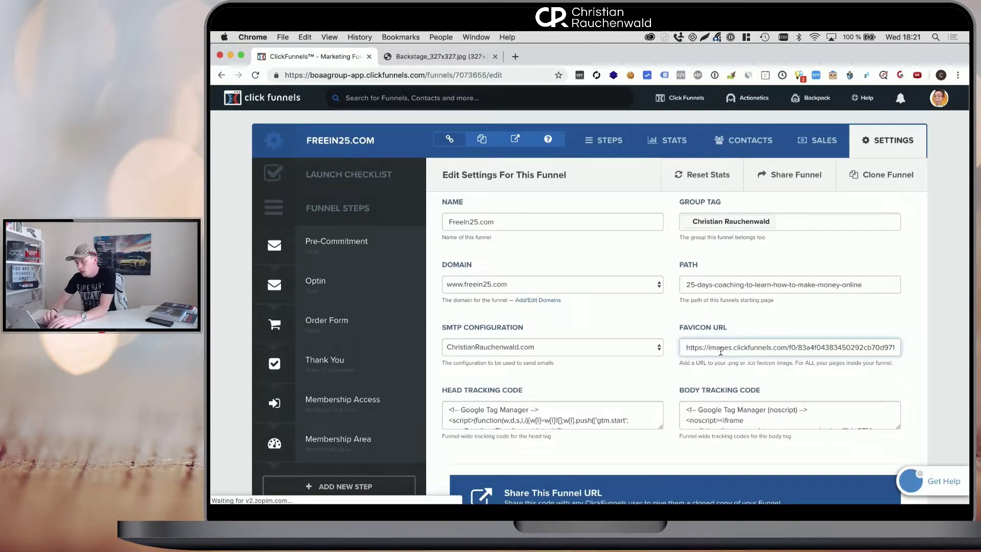
key(super+space)
In a new TextMate document, paste the Backstage image URL and the current freein25_favicon.png URL on separate lines.
text(tex)
key(Return)
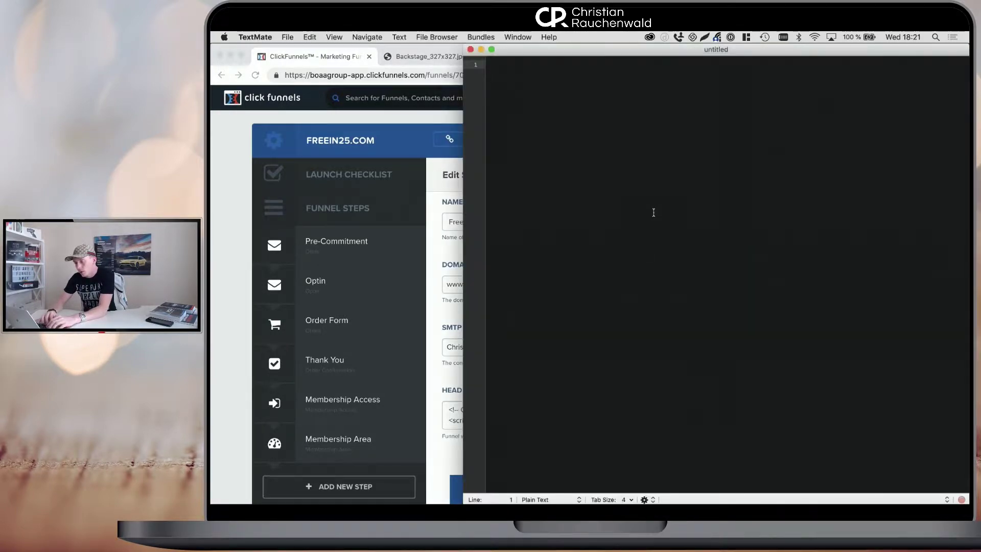
key(super+v)
click(431, 279)
triple_click(781, 346)
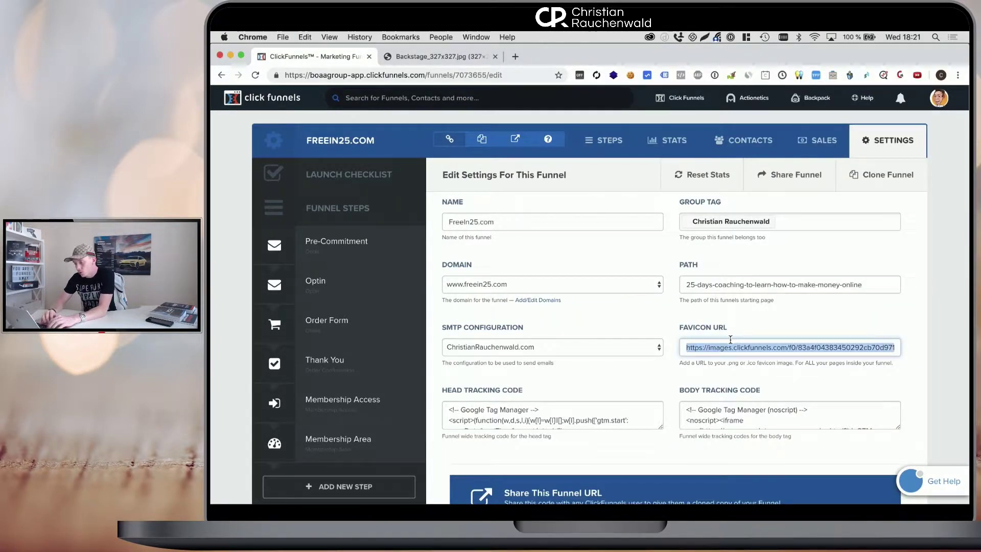
key(ctrl+Up)
click(823, 405)
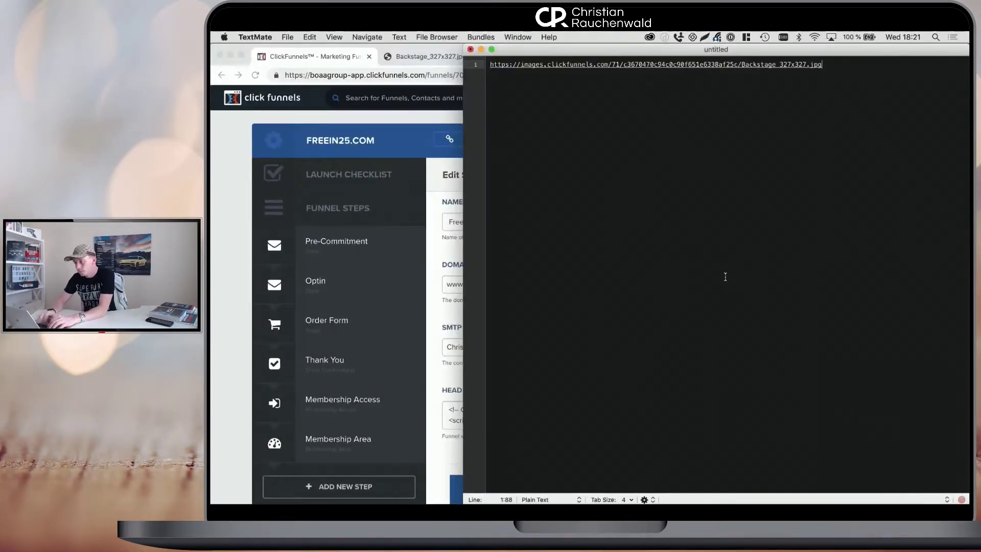
key(Return)
key(Return)
key(super+v)
click(839, 65)
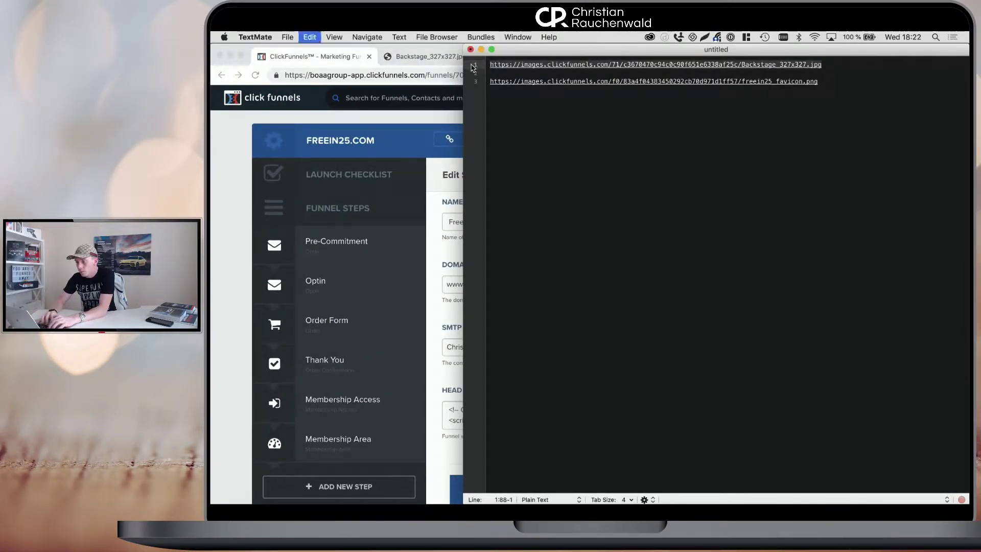
Open the live freein25.com bonuses page in a new browser tab.
key(super+Tab)
key(super+t)
text(f)
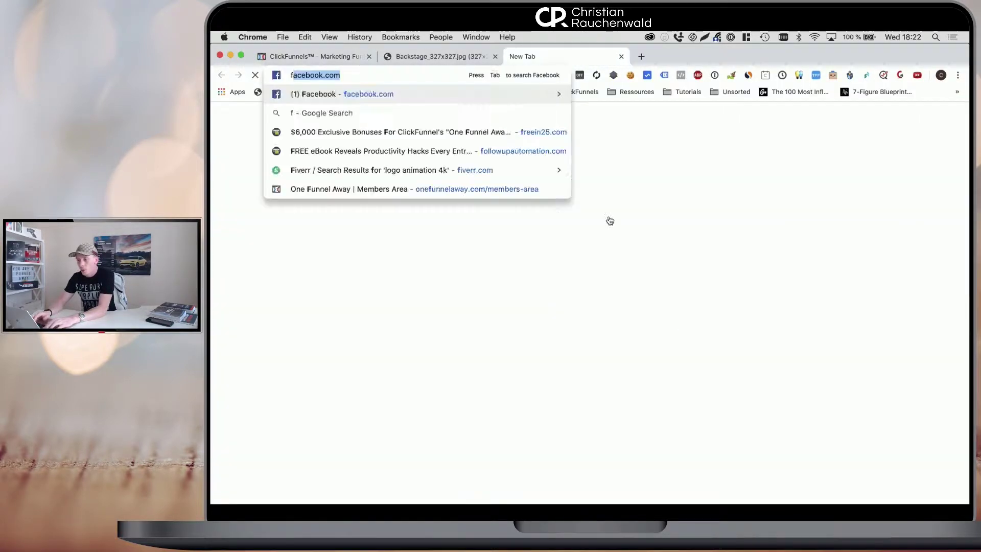
text(ree)
key(Return)
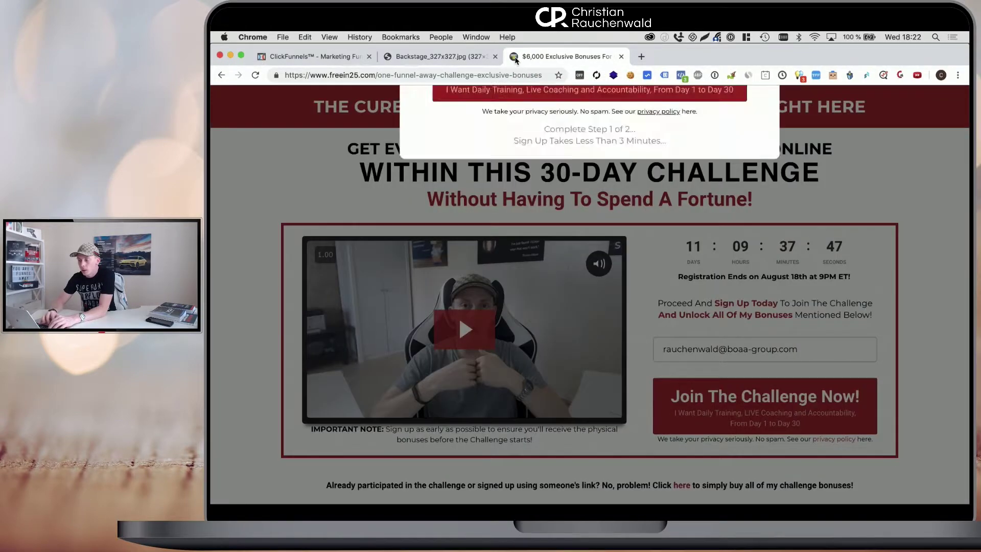
click(309, 57)
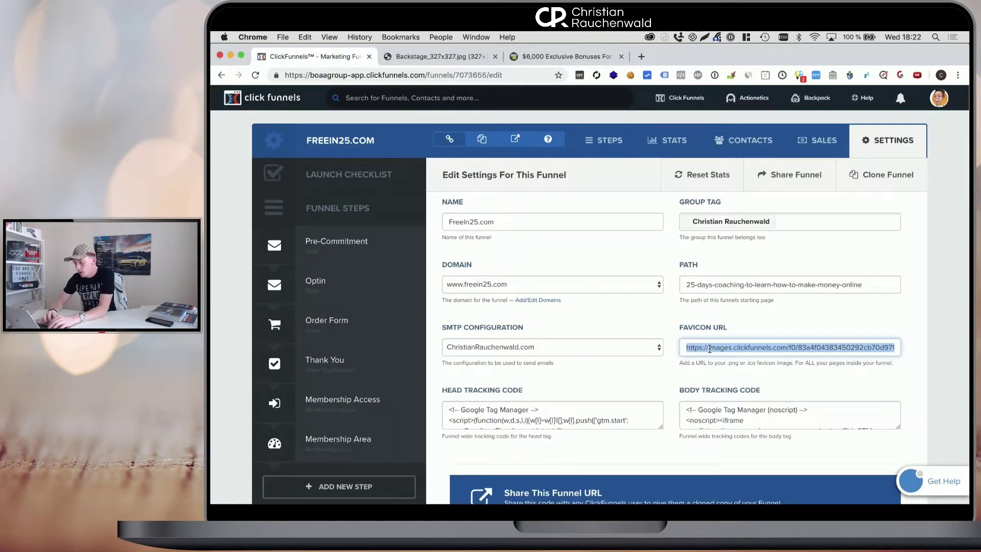
key(ctrl+Up)
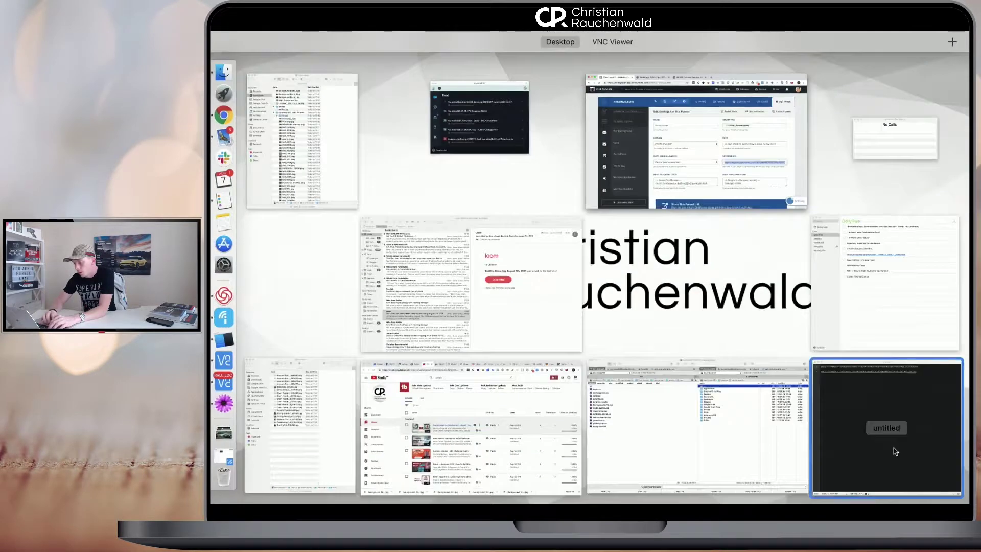
Replace the Favicon URL with the Backstage_327x327.jpg address from TextMate and click Save And Update Settings.
click(897, 452)
drag(823, 65, 491, 65)
click(438, 225)
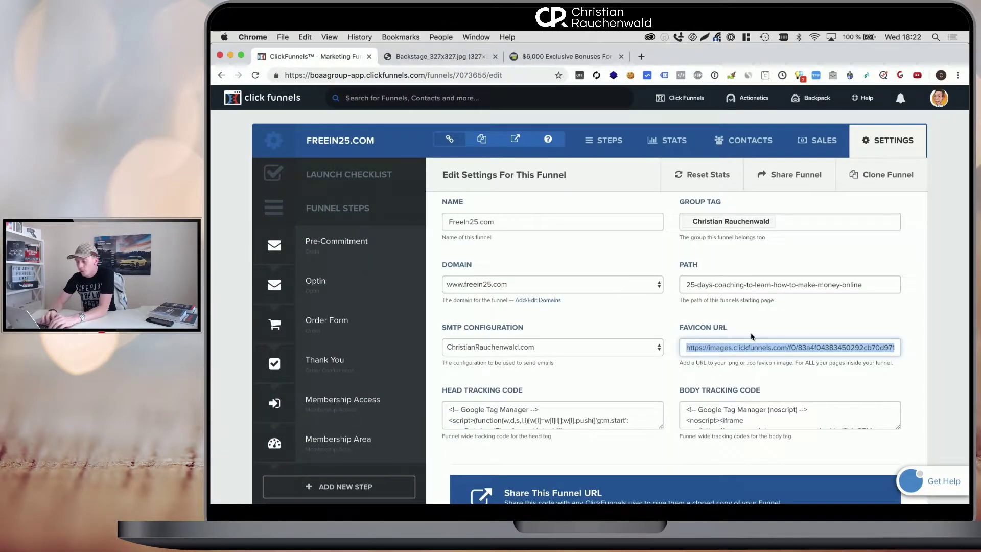
key(cmd+v)
scroll(757, 349, down, 15)
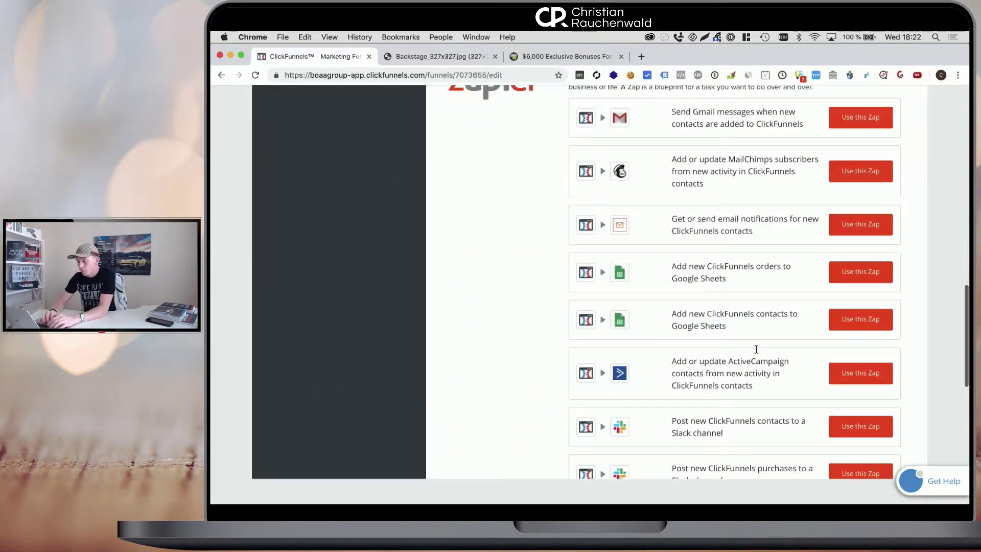
scroll(762, 351, down, 3)
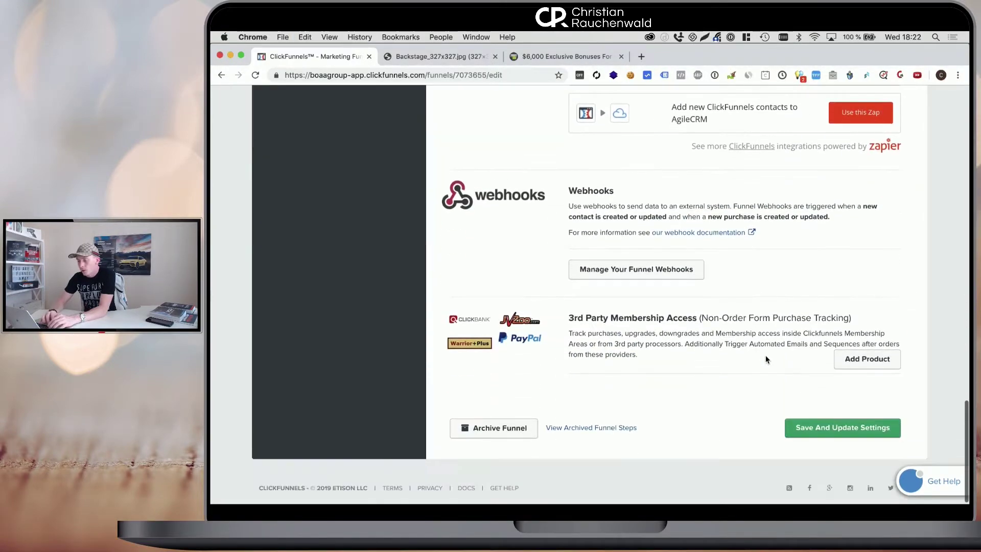
click(811, 430)
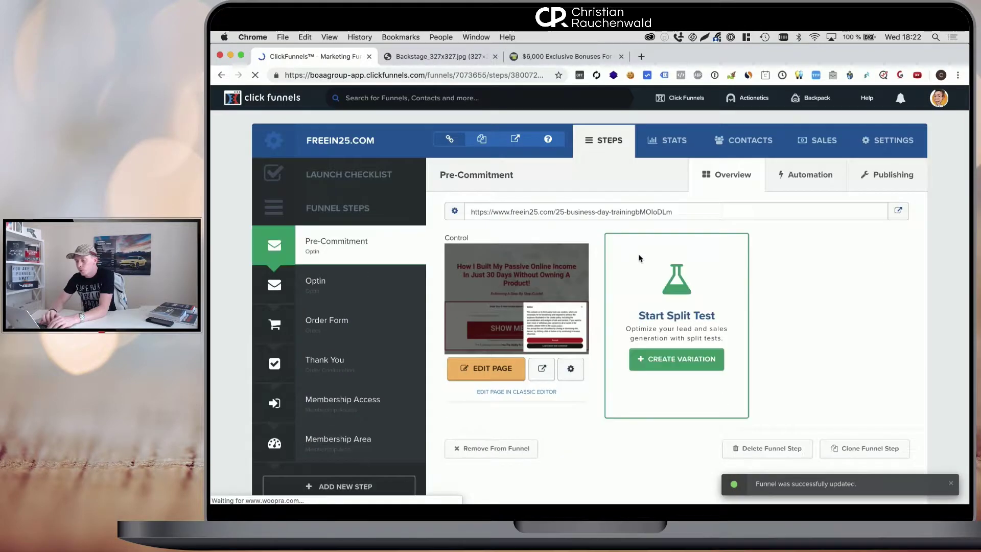
Open a live preview of the Pre-Commitment page in a new tab and return to ClickFunnels.
click(542, 368)
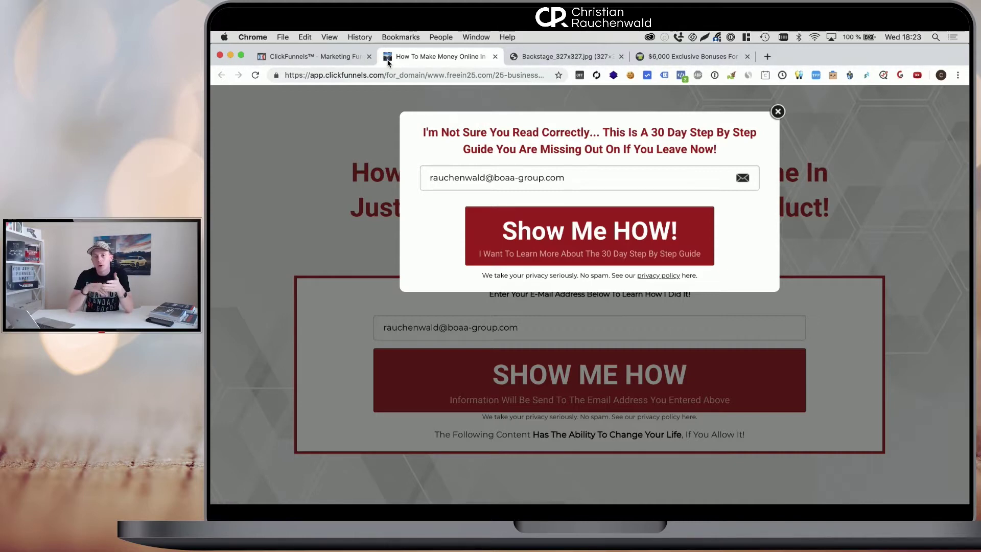
click(327, 56)
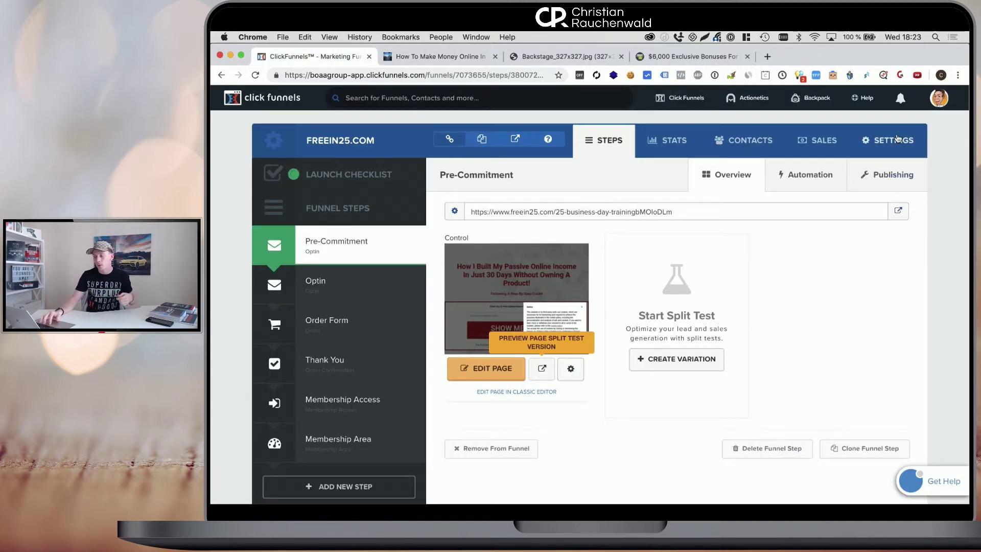